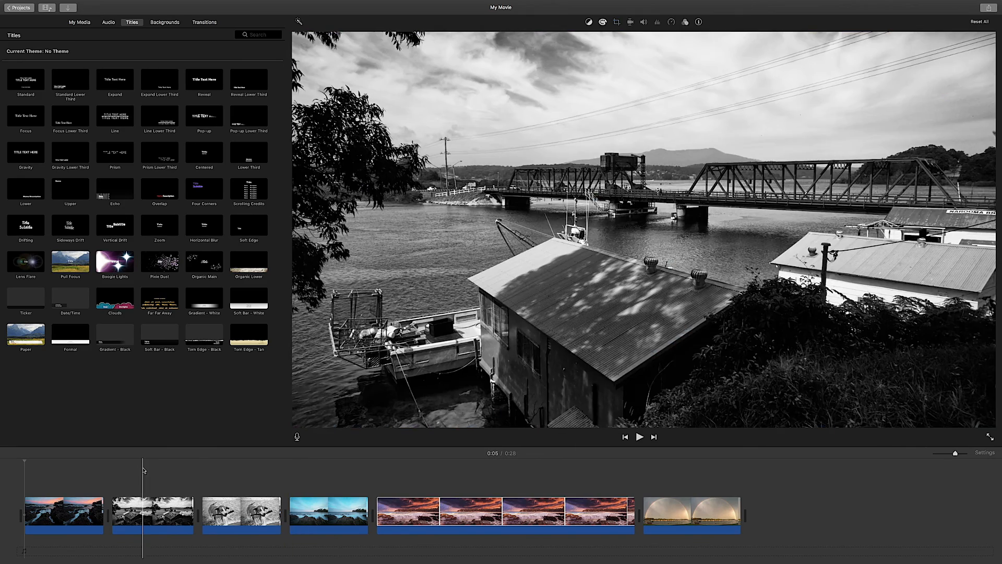
# Play the movie from the black-and-white bridge clip.
pyautogui.click(143, 462)
pyautogui.press('space')
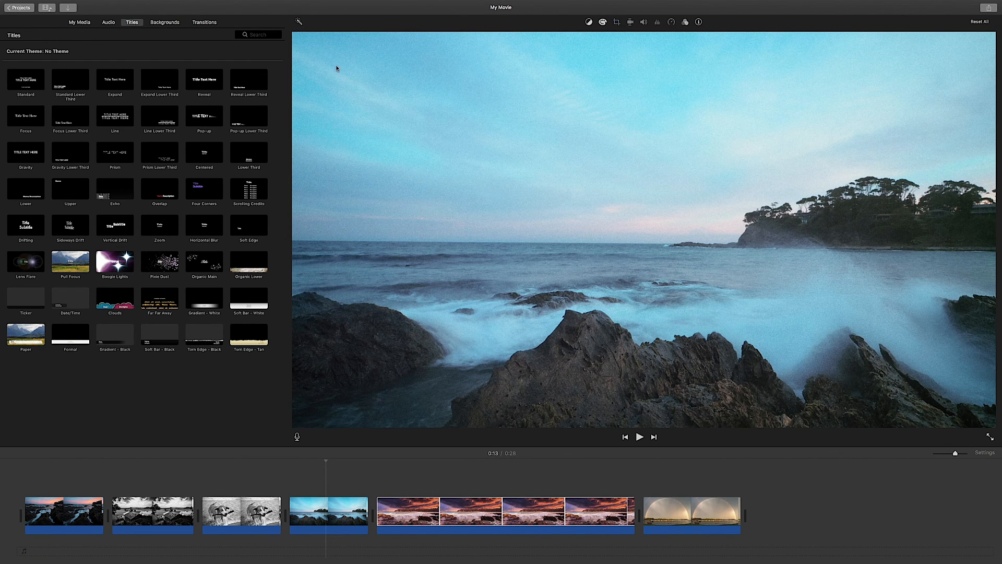
# Place a Centered title above the first clip and extend it over most of the second clip.
pyautogui.click(165, 22)
pyautogui.click(130, 25)
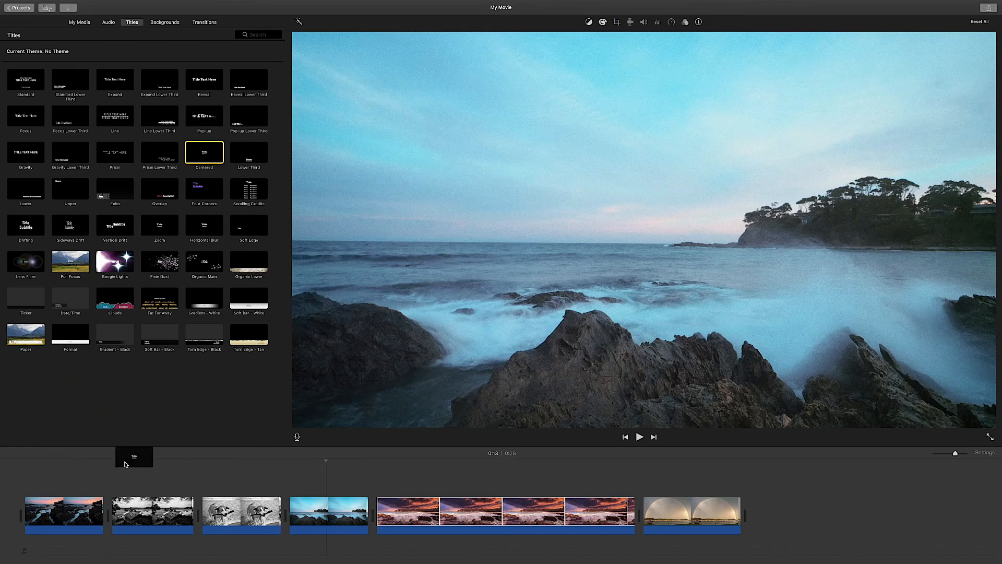
pyautogui.moveTo(135, 459); pyautogui.dragTo(33, 482)
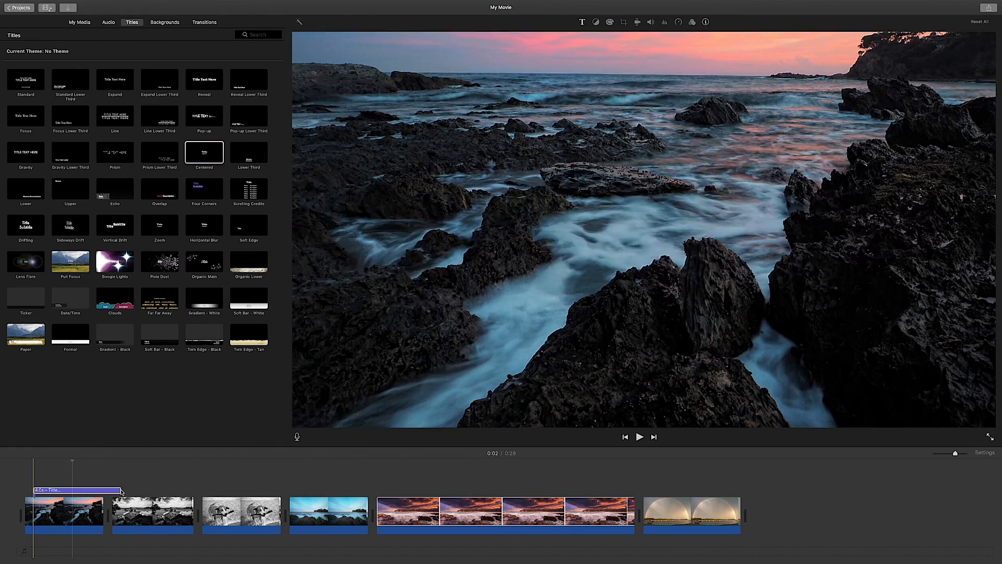
pyautogui.moveTo(120, 491)
pyautogui.mouseDown()
pyautogui.moveTo(166, 492)
pyautogui.moveTo(102, 499)
pyautogui.mouseUp()
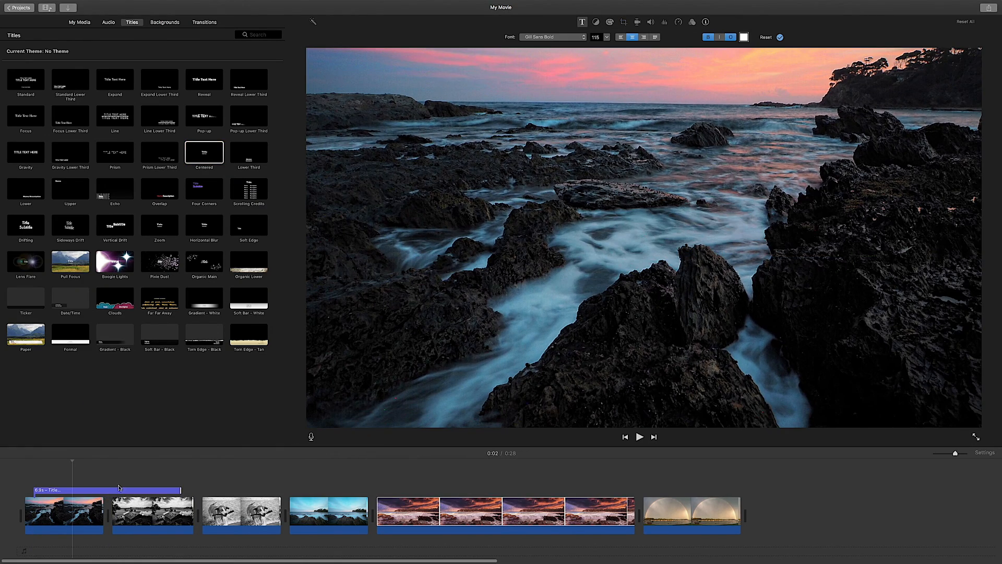
pyautogui.click(79, 468)
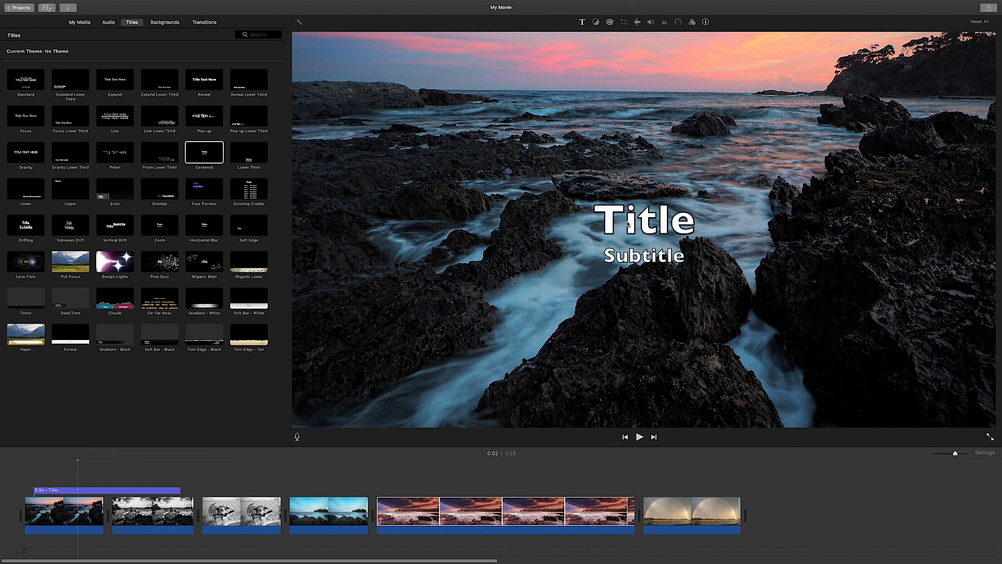
# Open the title text for editing and look through the preset font list.
pyautogui.click(582, 23)
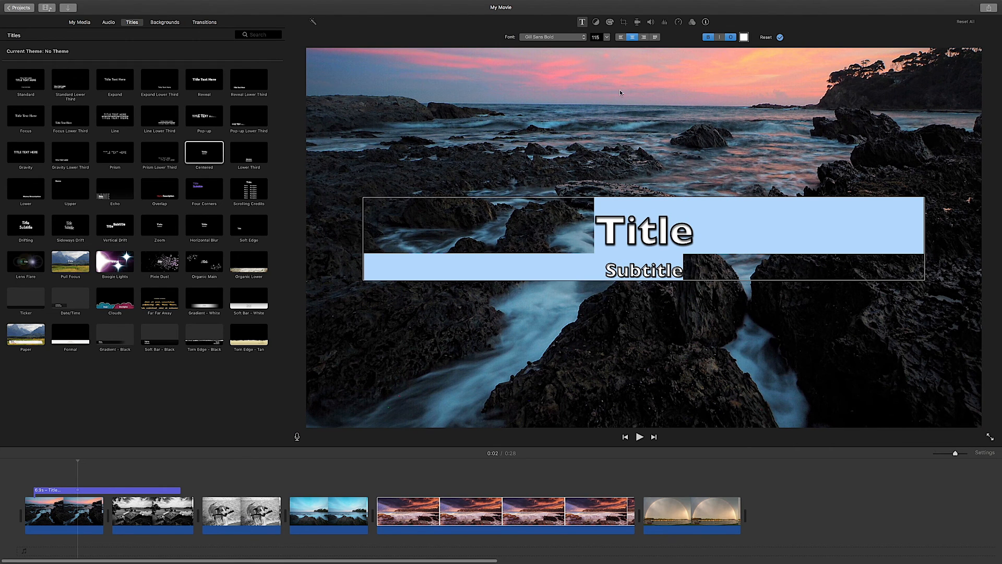
pyautogui.click(608, 38)
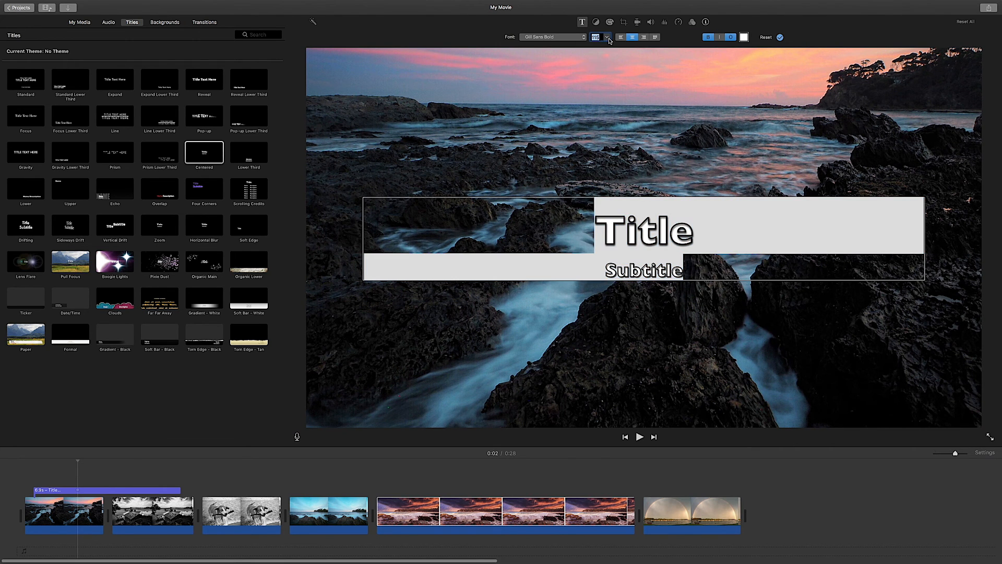
pyautogui.click(76, 471)
pyautogui.doubleClick(88, 491)
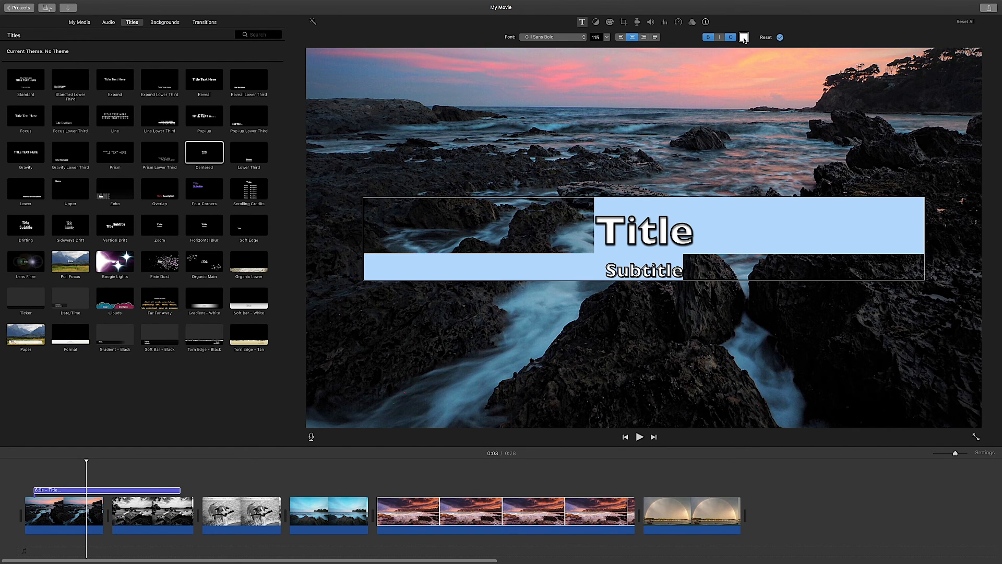
pyautogui.click(547, 37)
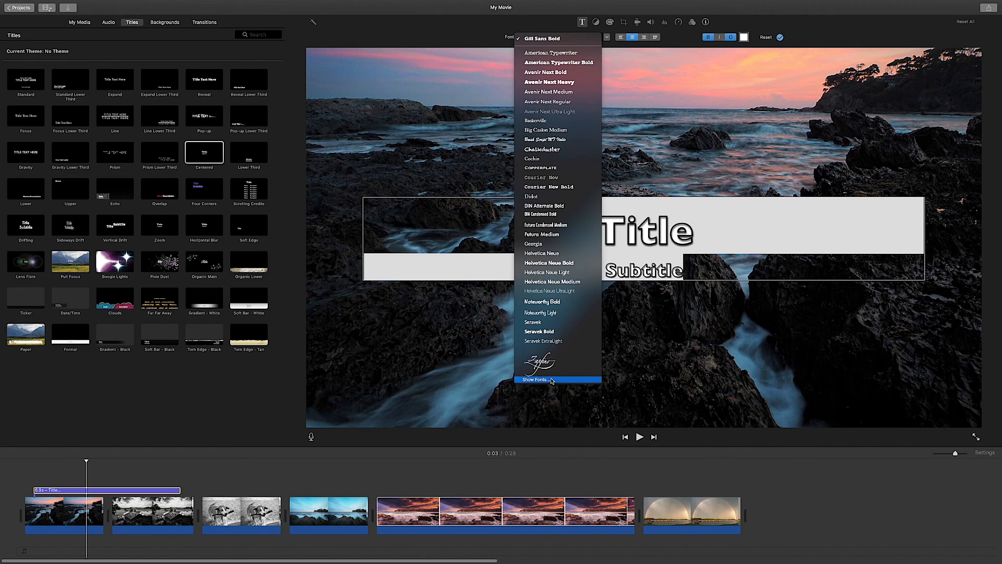
pyautogui.press('Escape')
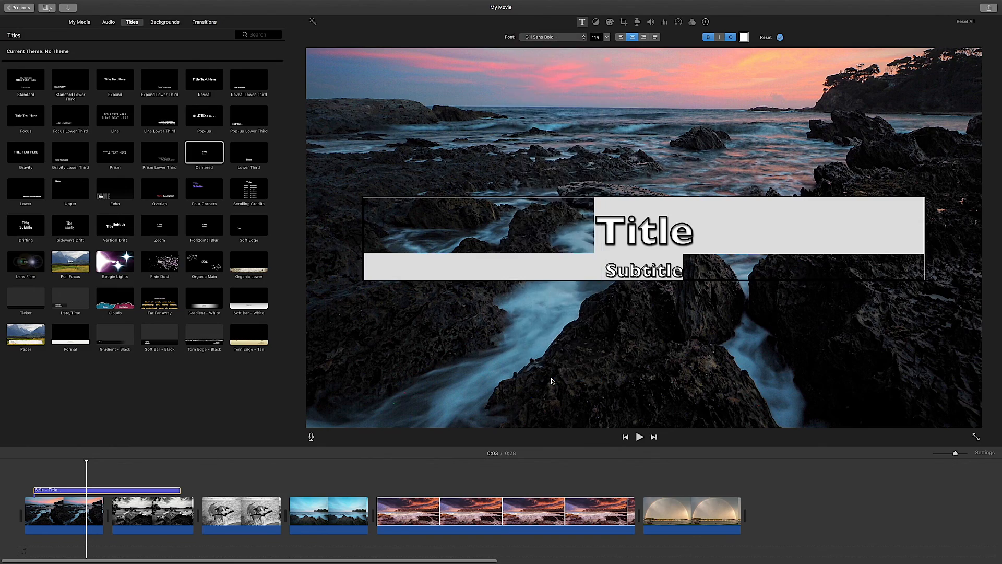
# Reduce the title's font size to 66 and browse all font families in the enlarged Fonts window.
pyautogui.moveTo(868, 450); pyautogui.dragTo(464, 114)
pyautogui.moveTo(570, 197); pyautogui.dragTo(804, 395)
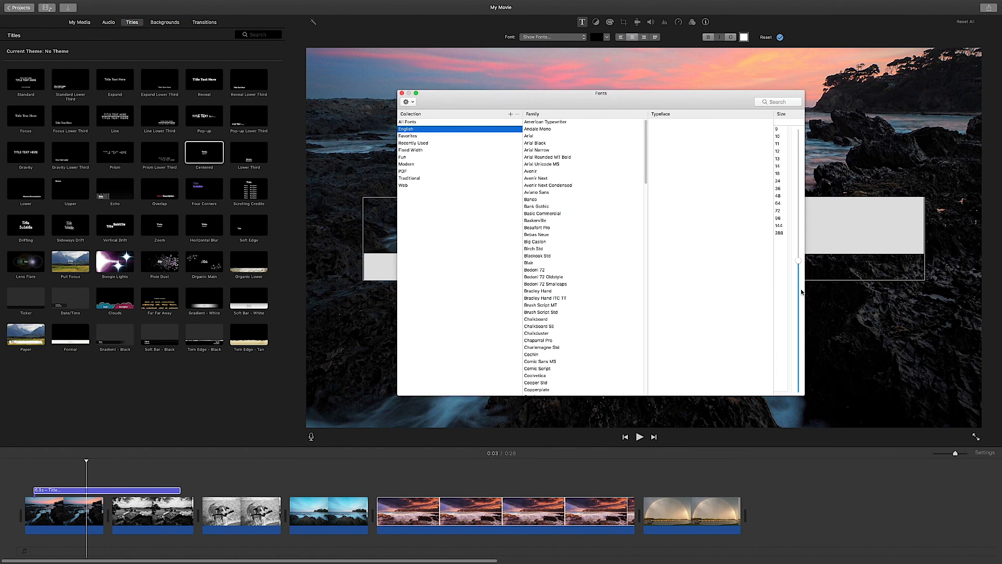
pyautogui.click(799, 262)
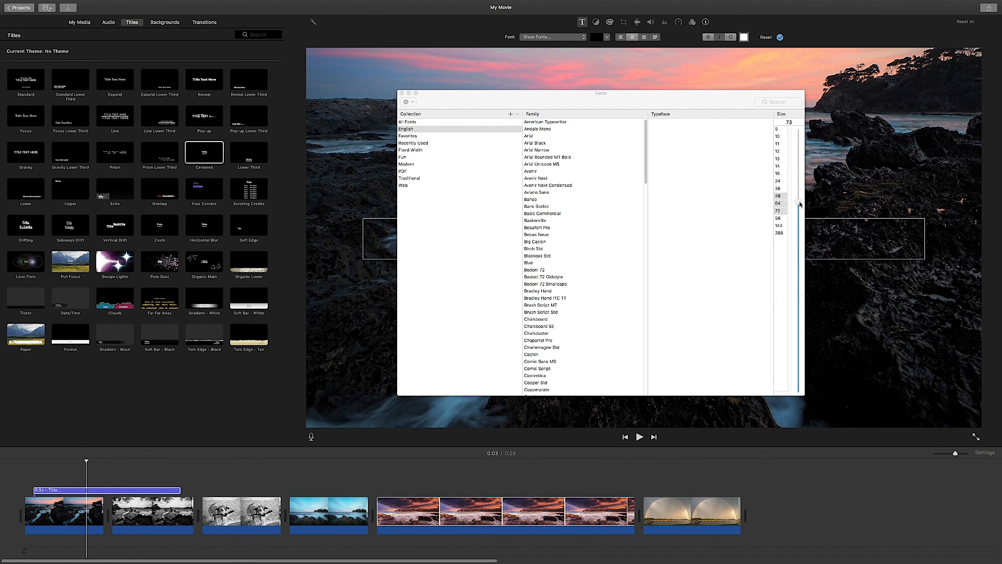
pyautogui.moveTo(643, 152); pyautogui.dragTo(652, 364)
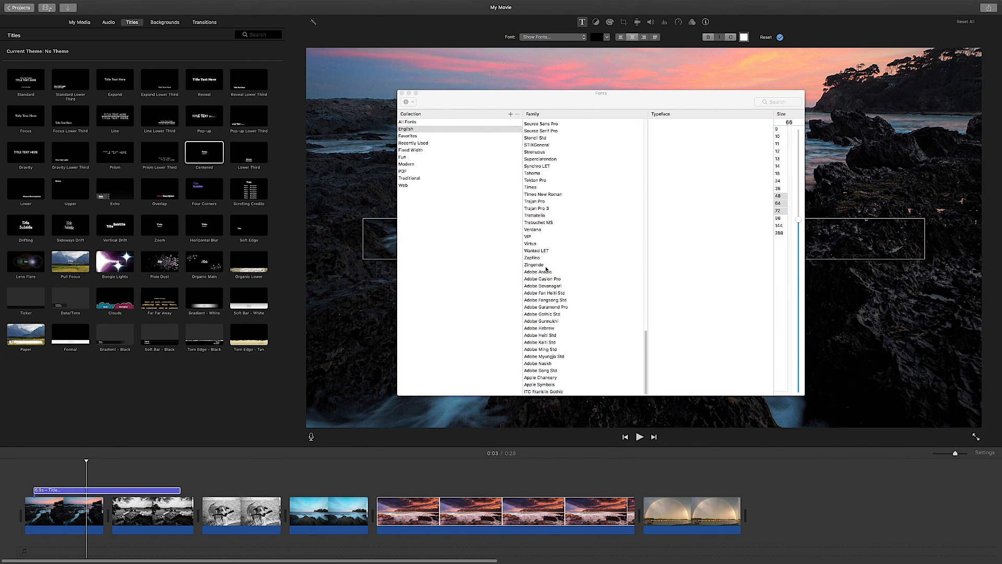
pyautogui.click(406, 122)
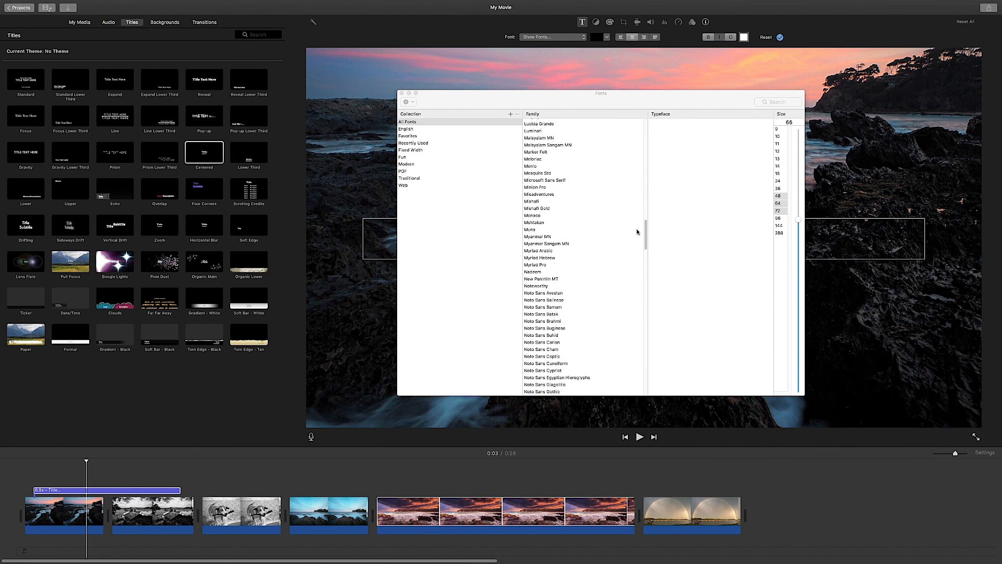
pyautogui.scroll(10, 650, 234)
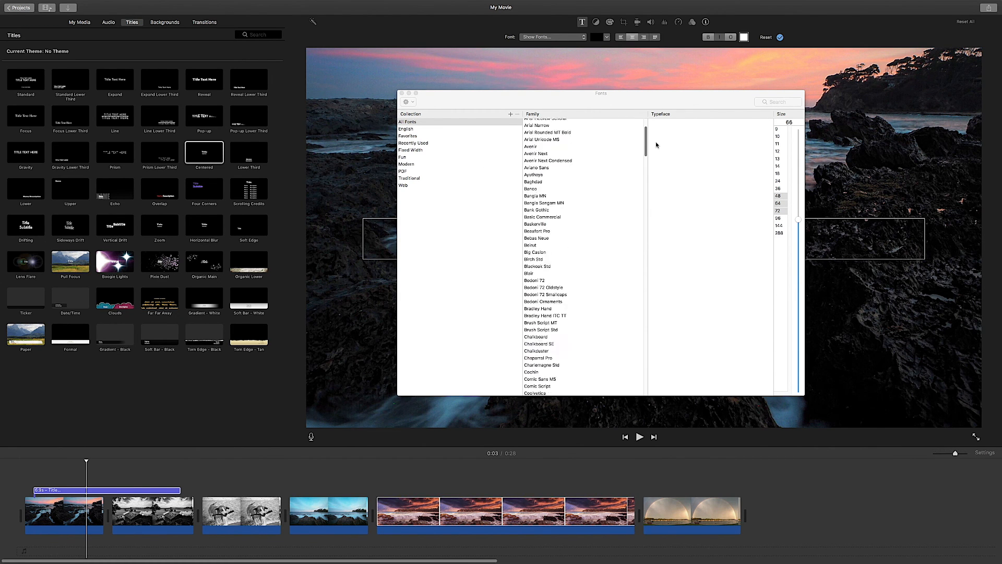
pyautogui.moveTo(658, 205); pyautogui.dragTo(665, 383)
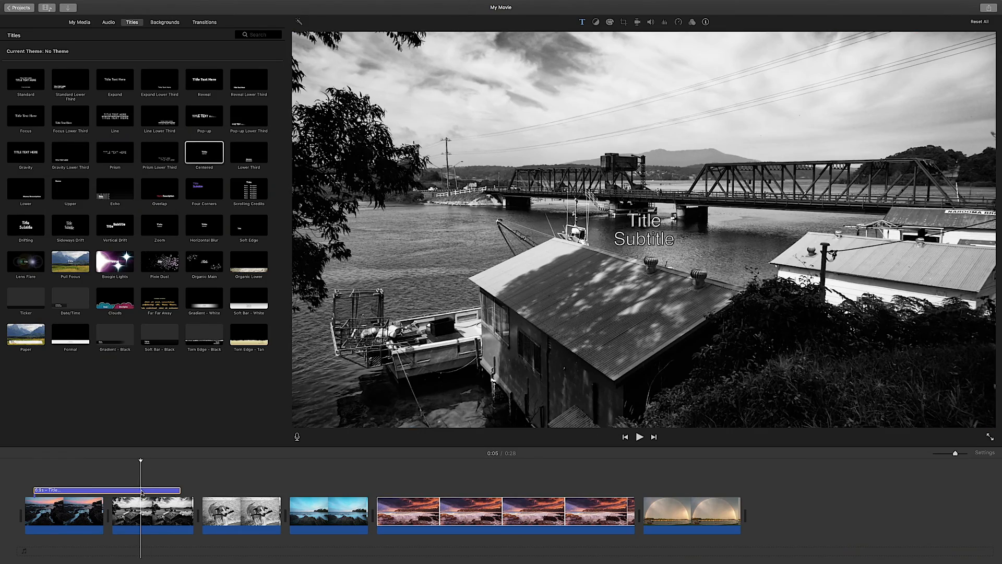
# Delete the title from the timeline and switch to Photoshop.
pyautogui.press('Delete')
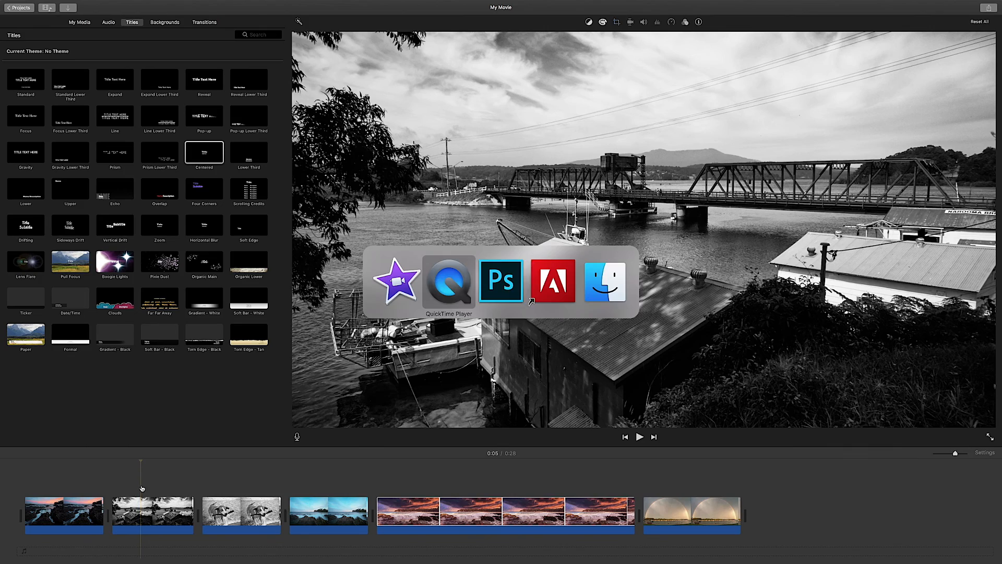
pyautogui.press('super+Tab')
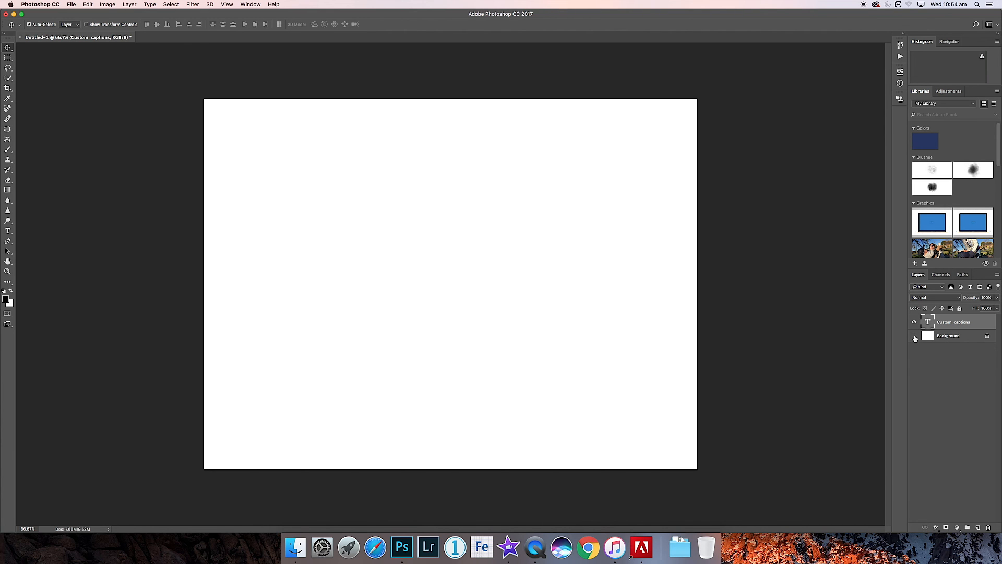
# Hide the white Background layer and apply faux italic to the "Custom captions" text.
pyautogui.click(914, 336)
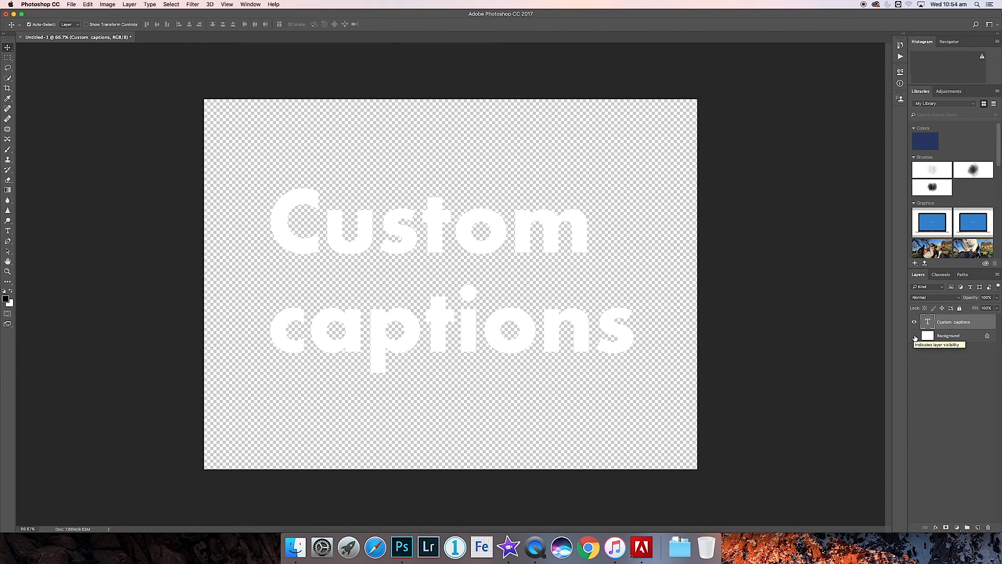
pyautogui.doubleClick(528, 256)
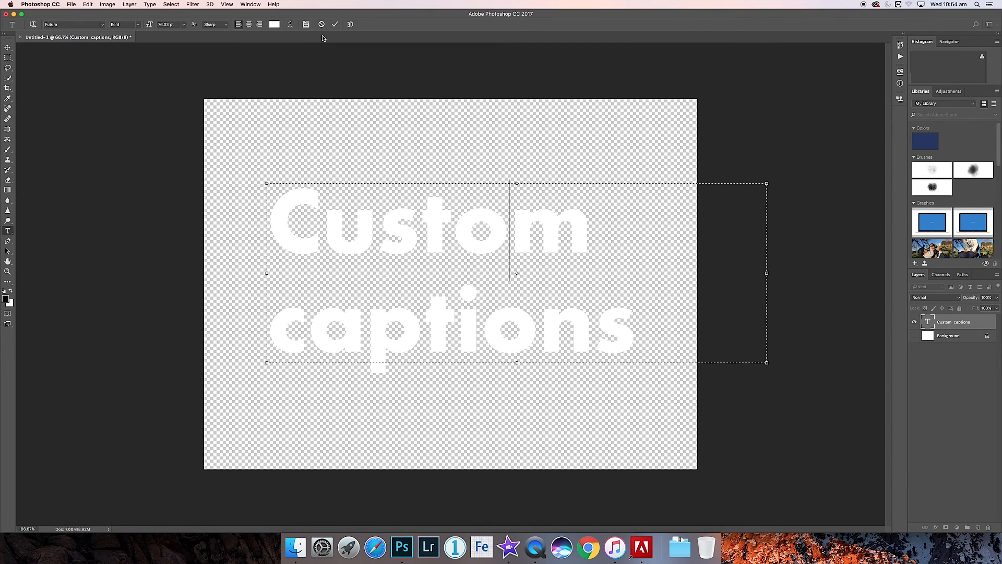
pyautogui.click(306, 24)
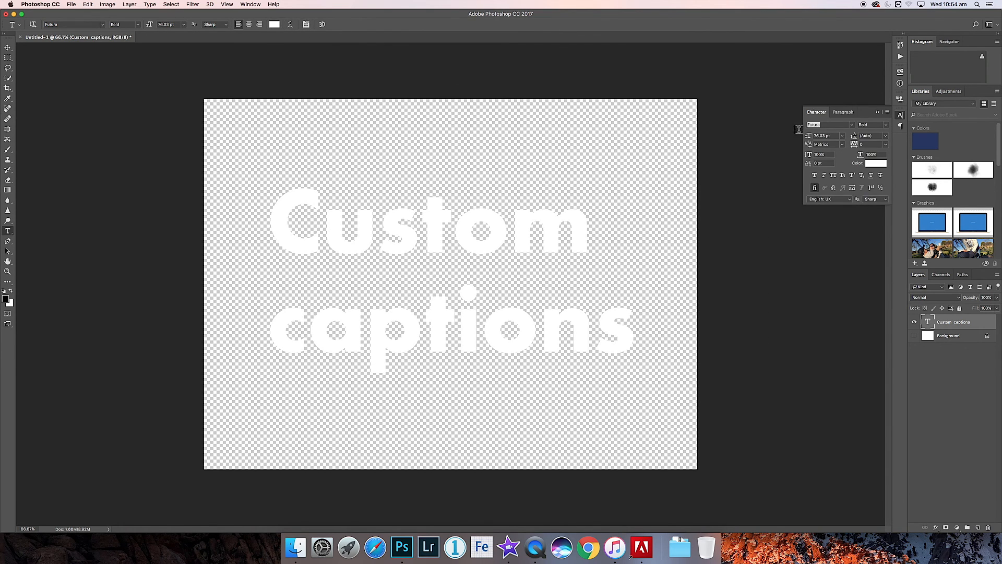
pyautogui.click(833, 176)
pyautogui.click(834, 176)
pyautogui.click(824, 176)
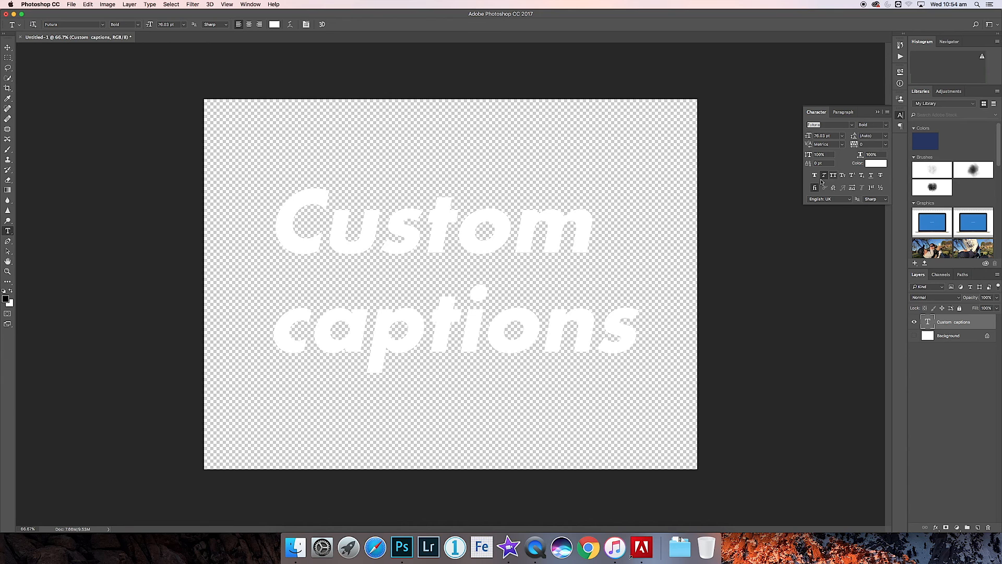
pyautogui.click(817, 112)
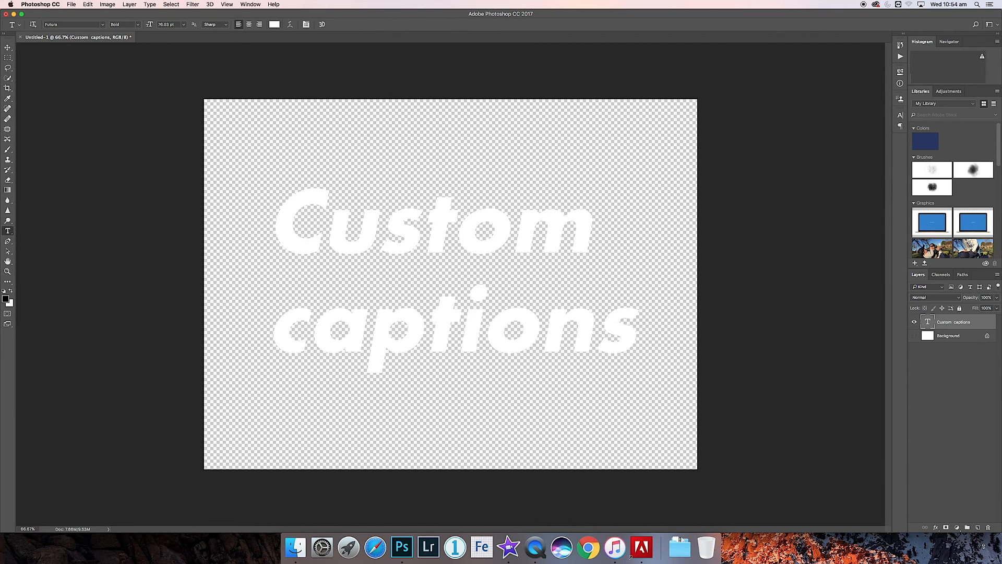
# Add a thick black inside Stroke effect to the "Custom captions" text layer.
pyautogui.click(936, 527)
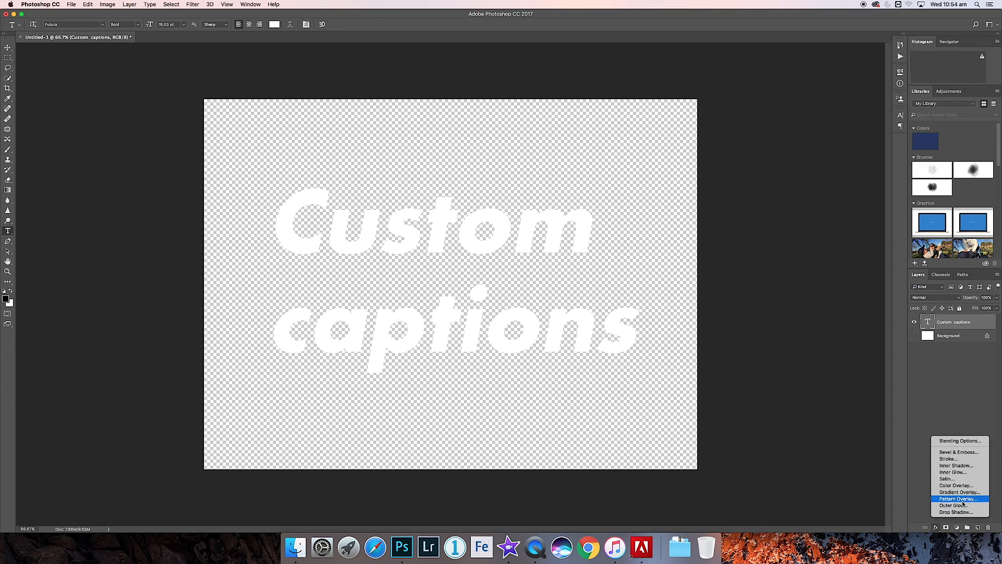
pyautogui.click(969, 459)
pyautogui.moveTo(499, 173); pyautogui.dragTo(724, 94)
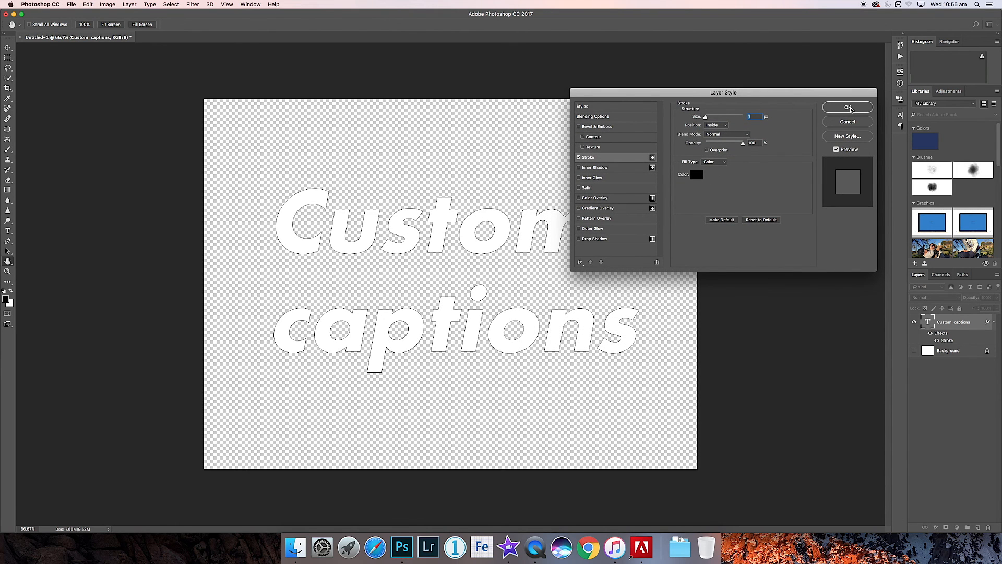
pyautogui.moveTo(704, 118)
pyautogui.mouseDown()
pyautogui.moveTo(720, 119)
pyautogui.moveTo(709, 120)
pyautogui.mouseUp()
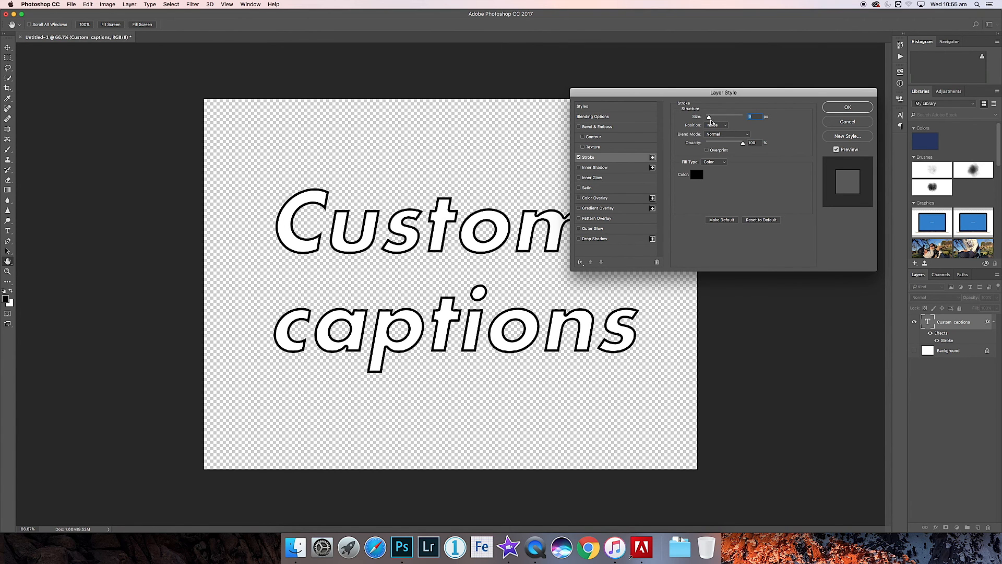
pyautogui.click(847, 107)
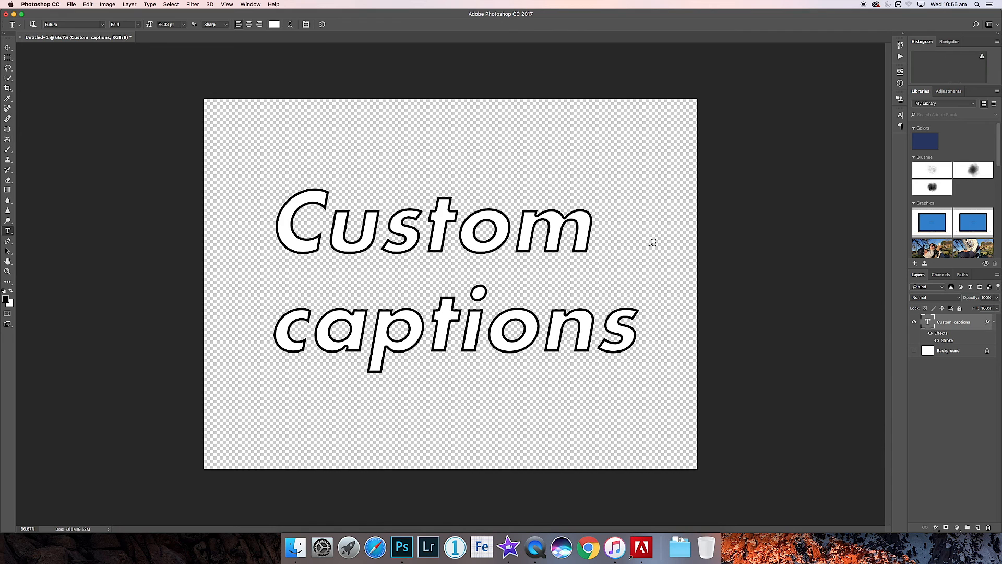
# Delete the Background layer and save the caption to the Desktop as Untitled-1.png in PNG format.
pyautogui.moveTo(959, 353); pyautogui.dragTo(989, 527)
pyautogui.click(71, 4)
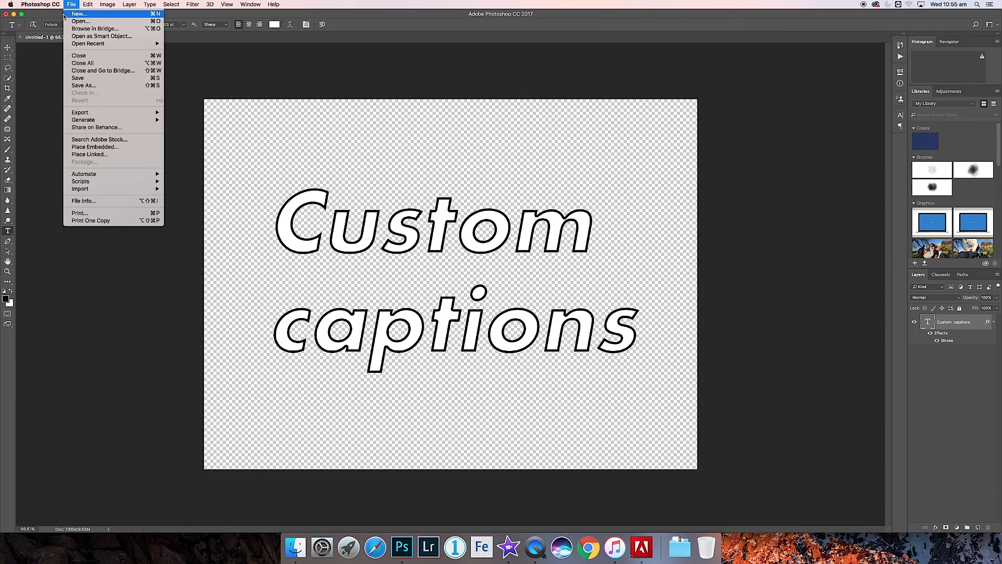
pyautogui.click(96, 80)
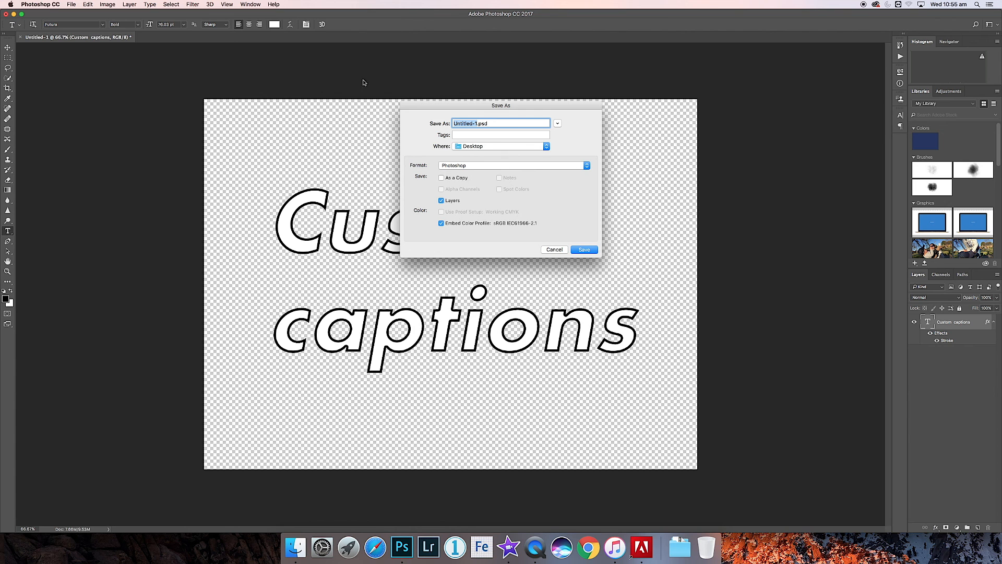
pyautogui.click(557, 124)
pyautogui.moveTo(547, 112); pyautogui.dragTo(455, 92)
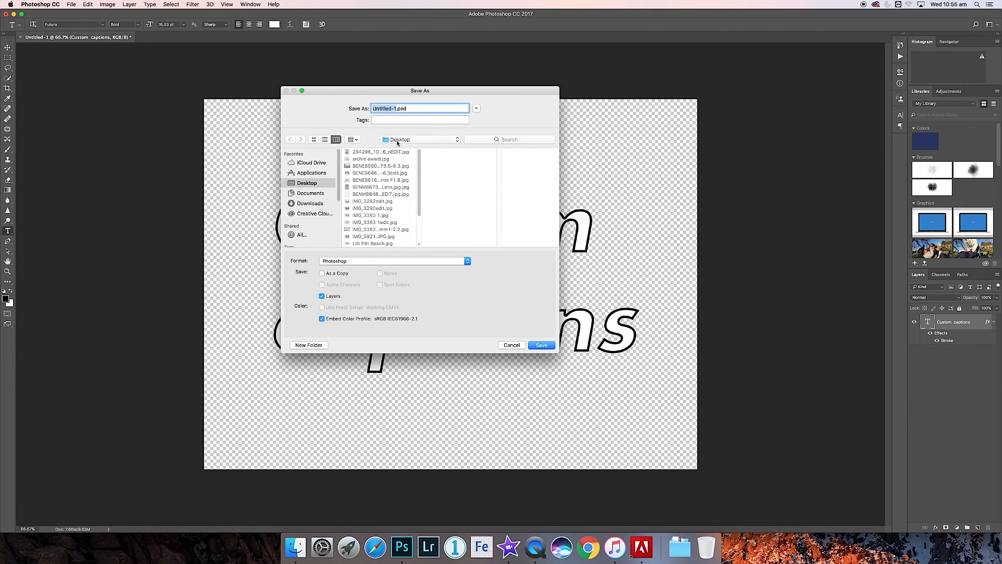
pyautogui.click(420, 261)
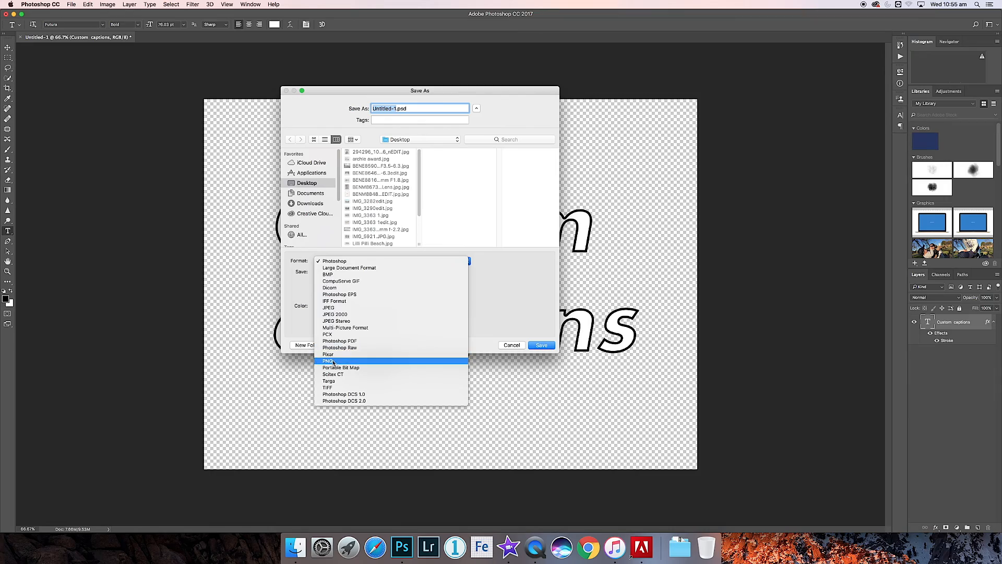
pyautogui.click(333, 361)
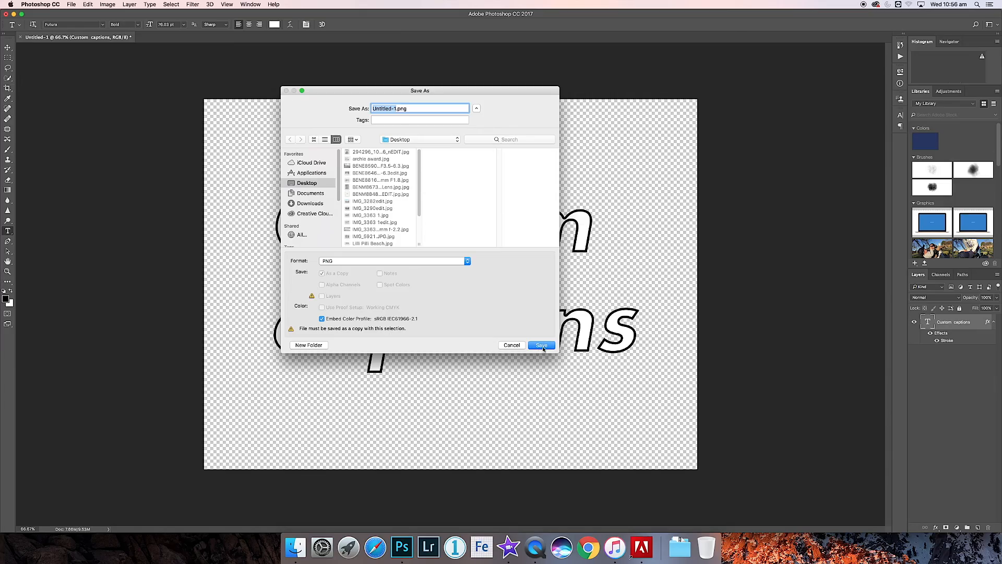
pyautogui.click(542, 345)
pyautogui.click(538, 181)
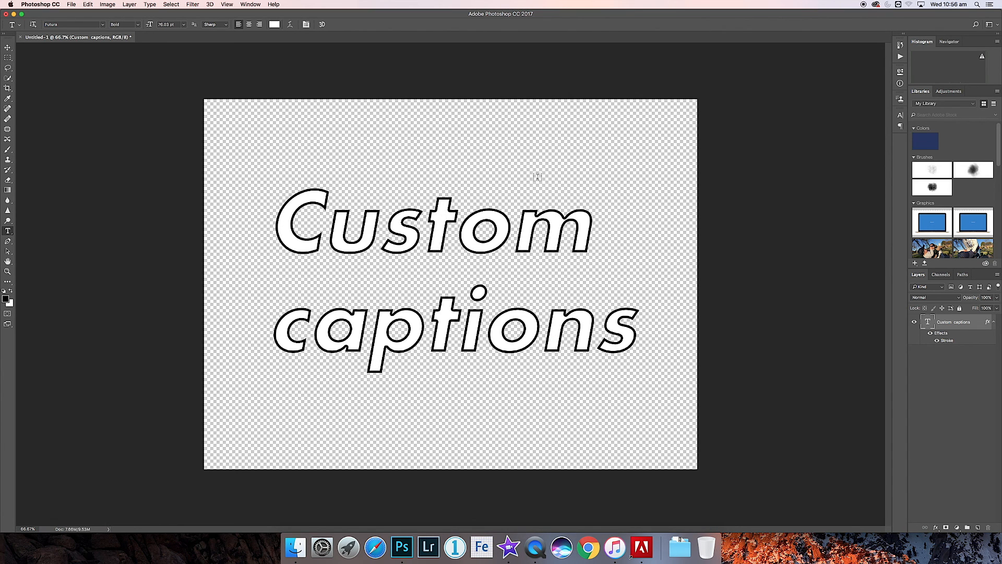
# Minimize the Photoshop window and move Untitled-1.png to an empty area of the desktop.
pyautogui.click(13, 15)
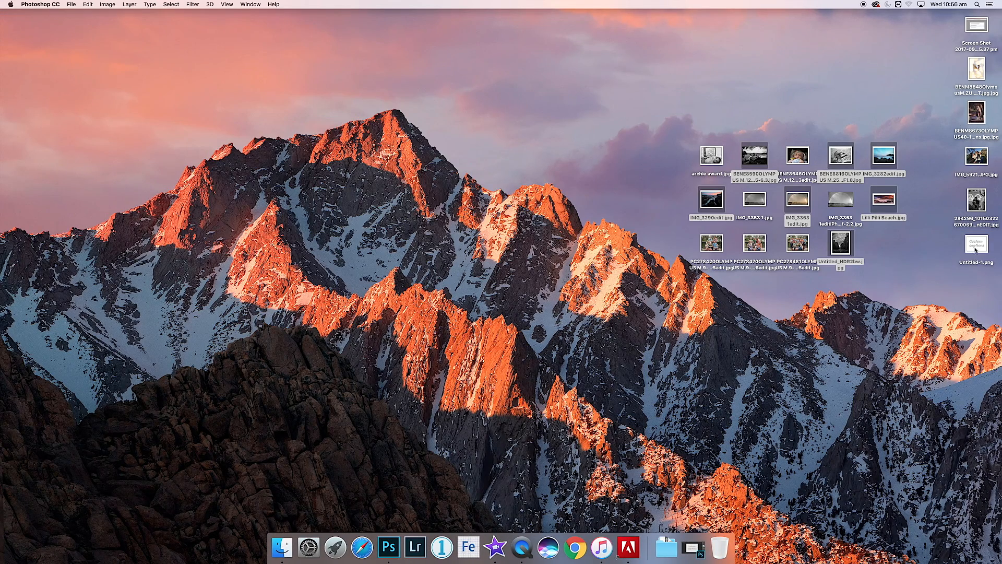
pyautogui.moveTo(975, 250); pyautogui.dragTo(205, 211)
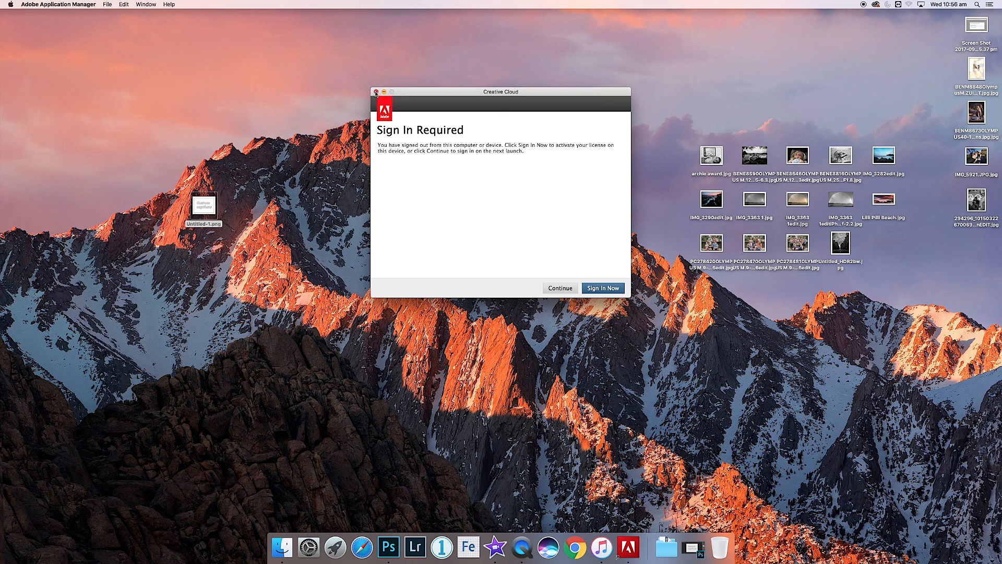
# Quit the Creative Cloud sign-in window and preview Untitled-1.png from the desktop.
pyautogui.click(376, 91)
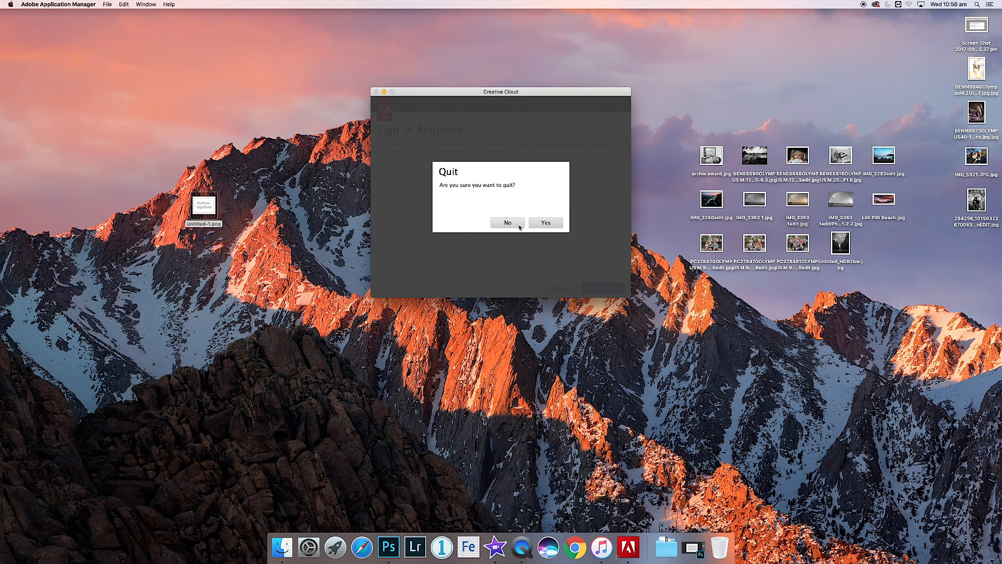
pyautogui.click(545, 222)
pyautogui.click(205, 208)
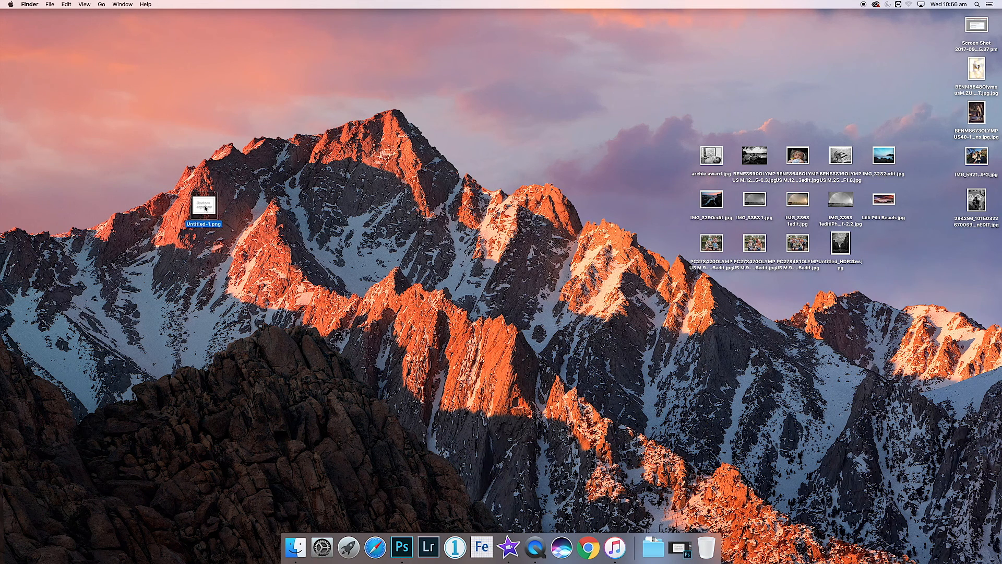
pyautogui.press('space')
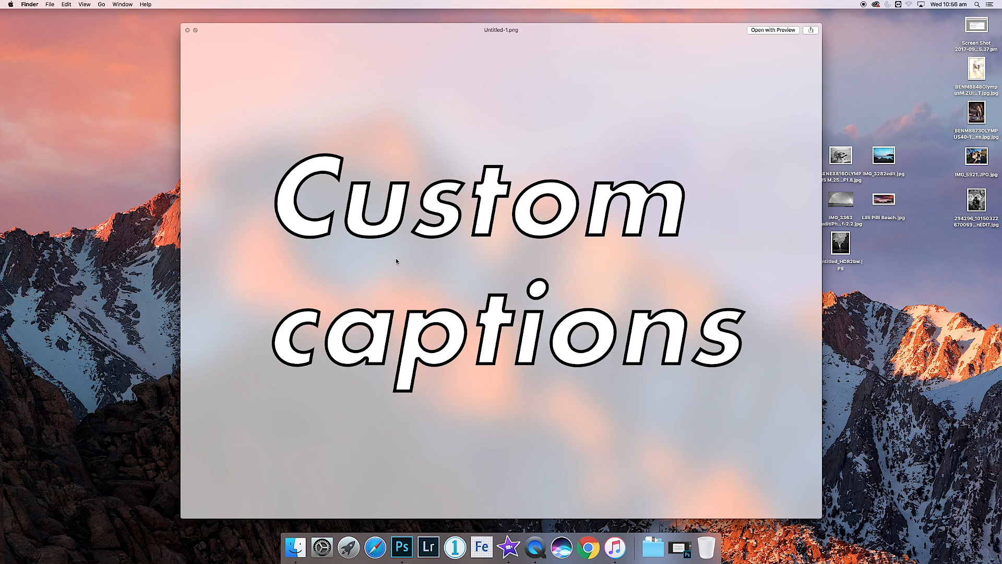
pyautogui.press('space')
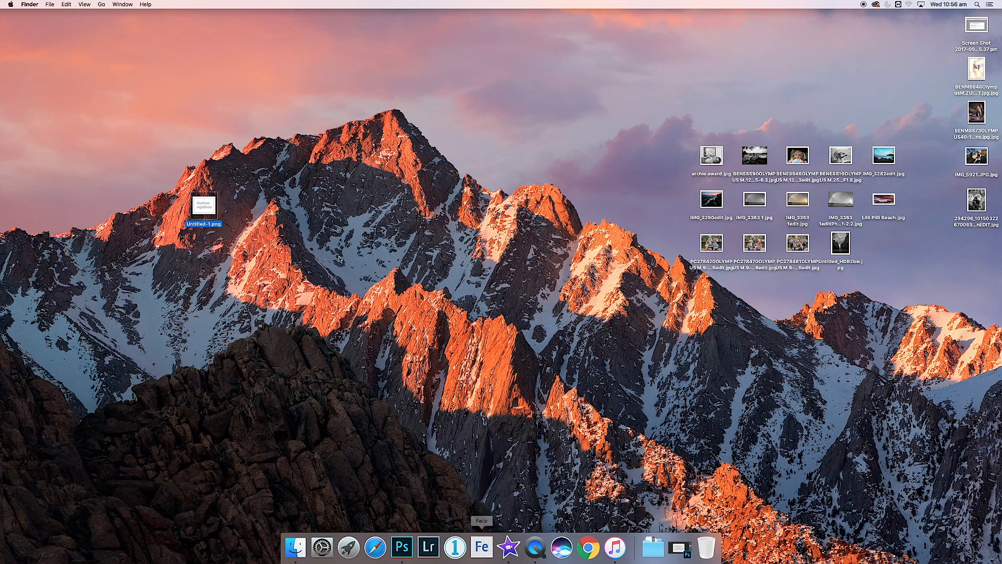
# Switch to iMovie, add Untitled-1.png to the timeline above the slideshow photos, and lengthen the caption clip to span more photos.
pyautogui.moveTo(210, 204); pyautogui.dragTo(140, 477)
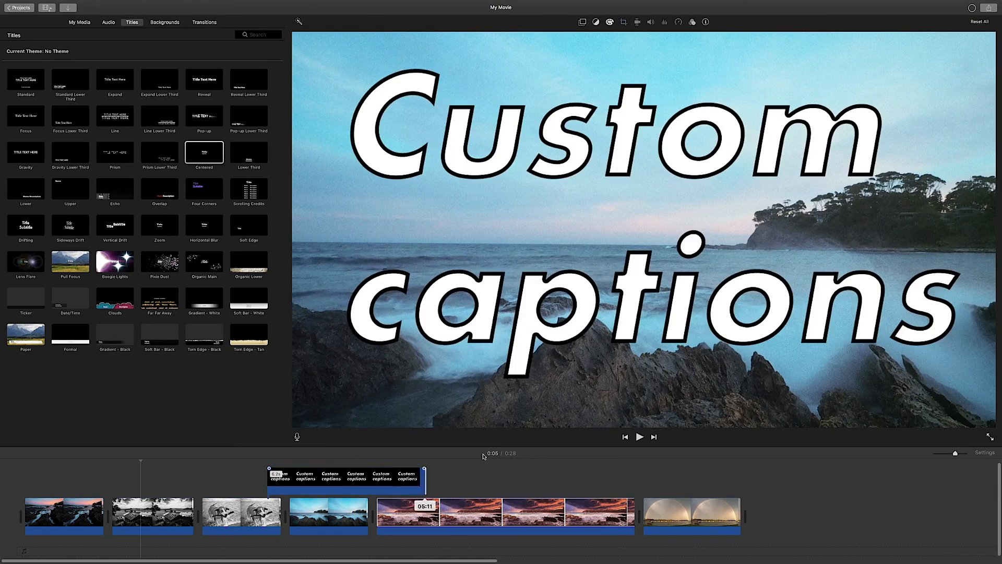
pyautogui.moveTo(424, 476); pyautogui.dragTo(547, 475)
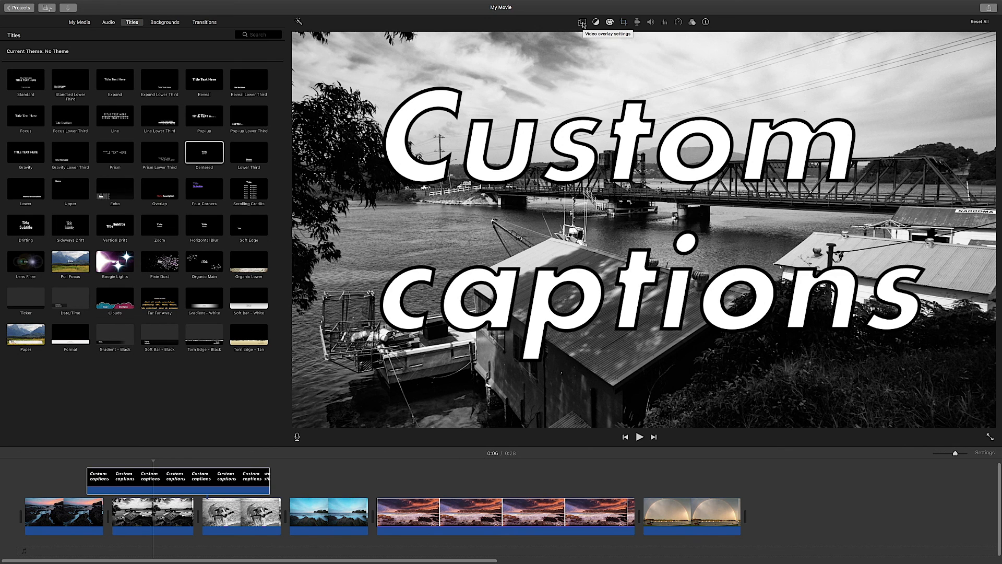
# Change the caption clip's video overlay setting to Picture in Picture.
pyautogui.click(583, 23)
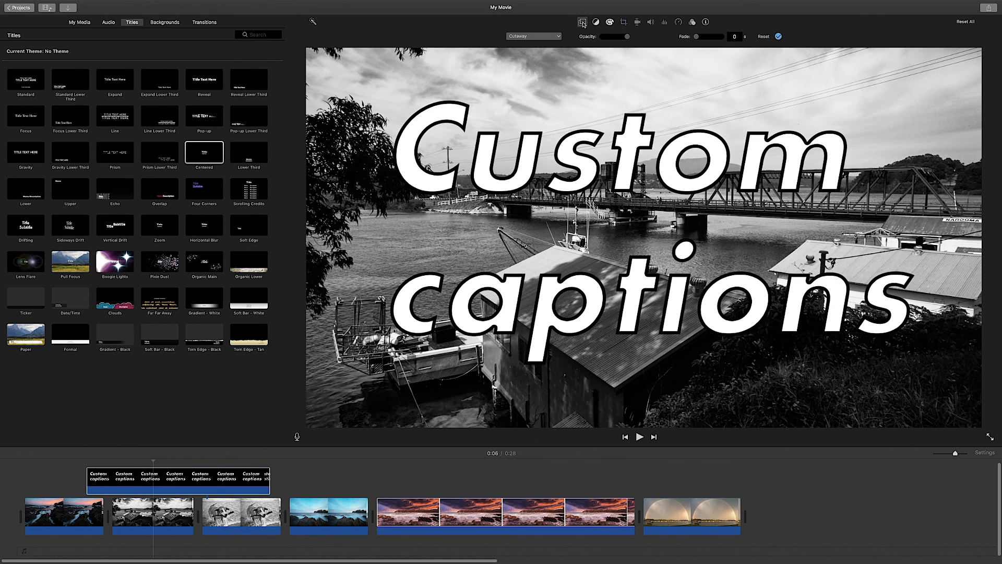
pyautogui.click(537, 36)
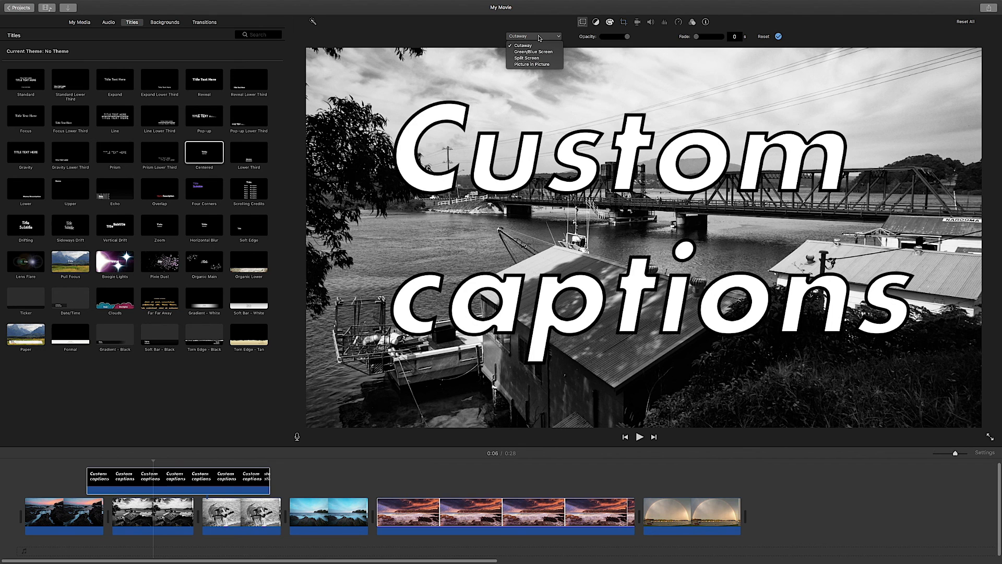
pyautogui.click(541, 66)
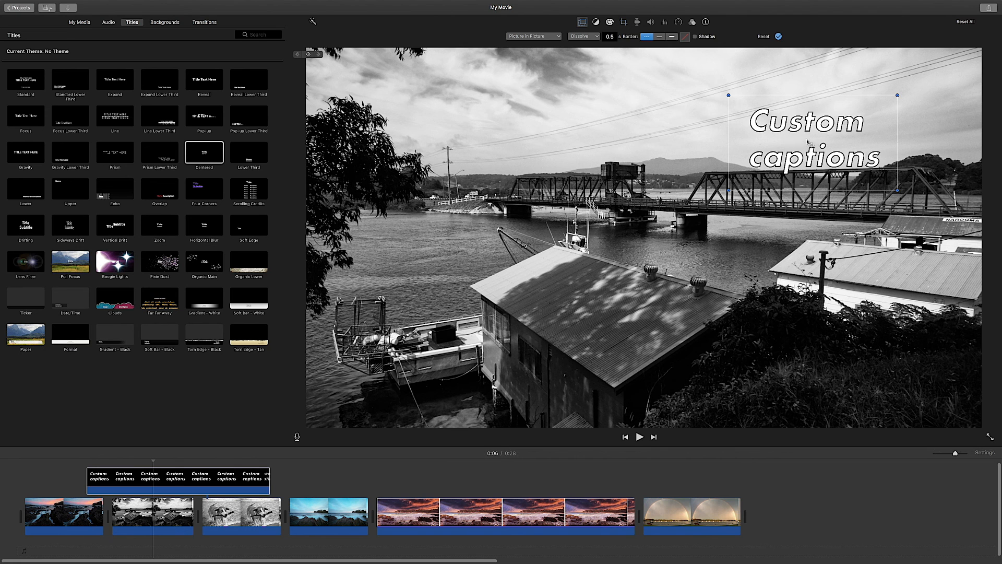
# Resize the caption overlay and position it in the lower-right corner of the bridge photo.
pyautogui.moveTo(729, 96); pyautogui.dragTo(582, 218)
pyautogui.moveTo(353, 76); pyautogui.dragTo(738, 283)
pyautogui.moveTo(806, 317); pyautogui.dragTo(838, 349)
pyautogui.moveTo(776, 317); pyautogui.dragTo(806, 340)
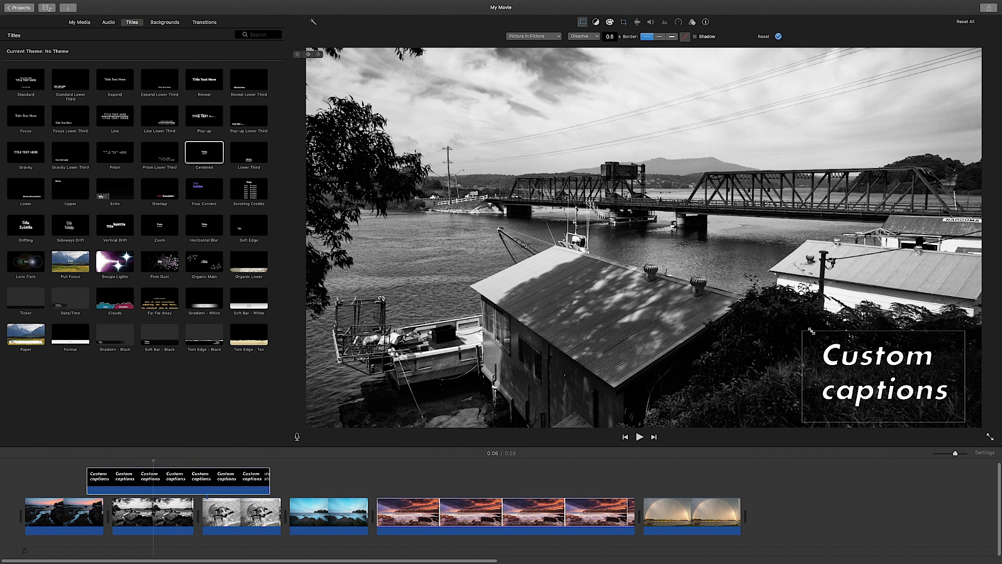